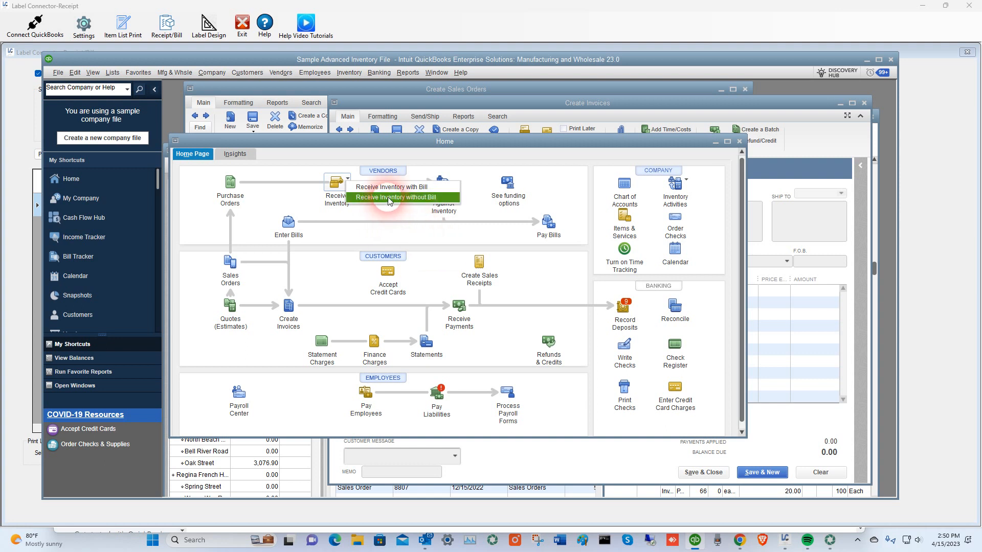
# Step: Open Receive Inventory without Bill and go back to the Philip Pump Manufacturing bill dated 04/14/2023
pyautogui.click(389, 198)
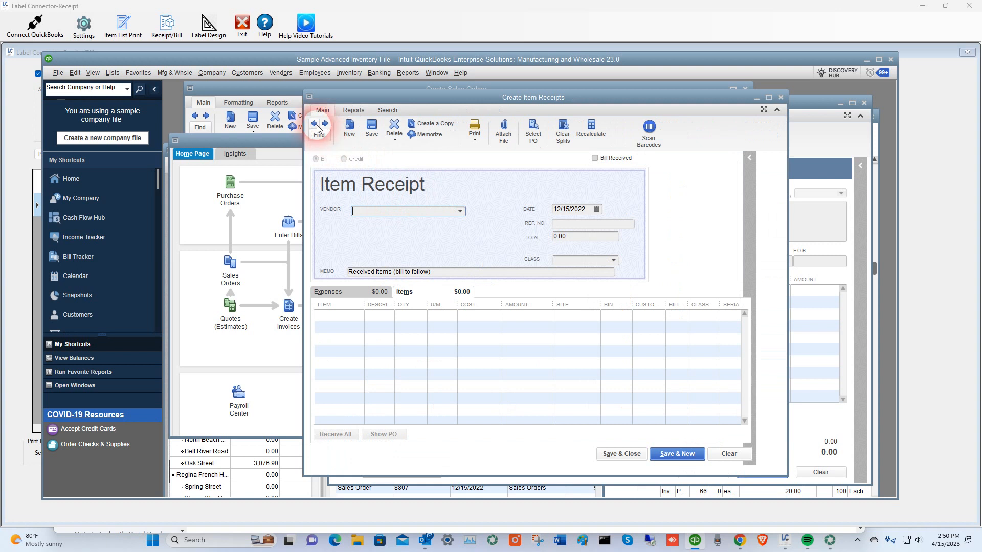
pyautogui.click(314, 124)
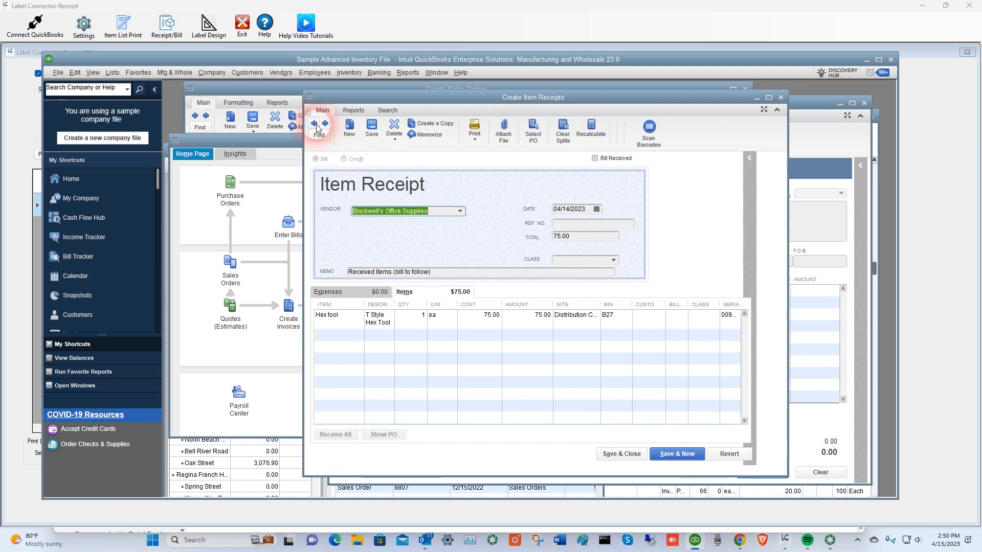
pyautogui.click(316, 128)
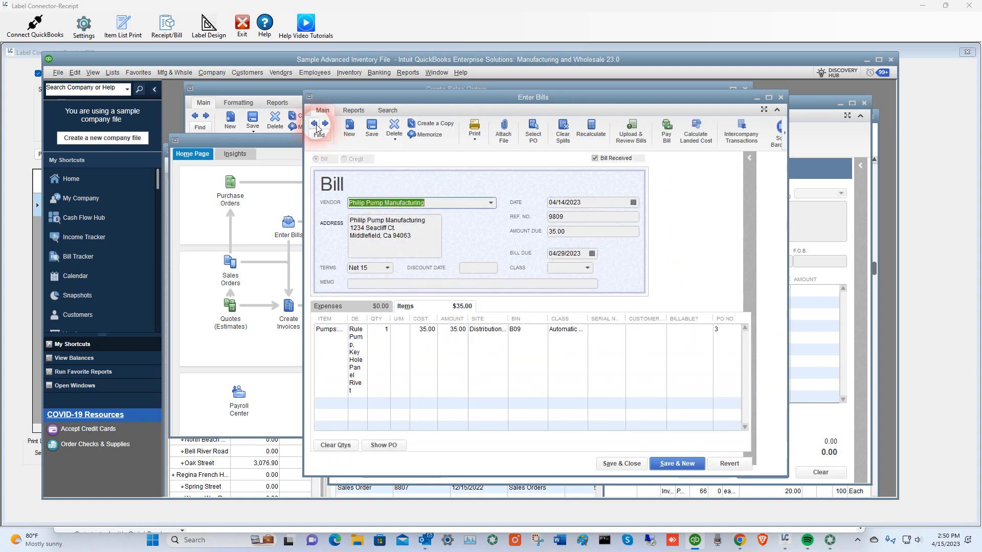
pyautogui.moveTo(628, 97); pyautogui.dragTo(517, 96)
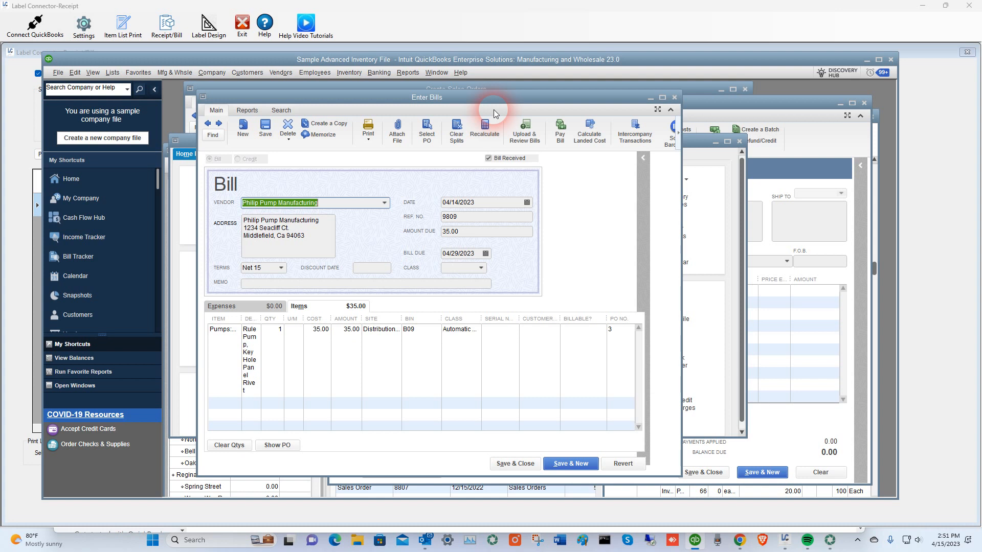
pyautogui.moveTo(488, 101); pyautogui.dragTo(518, 95)
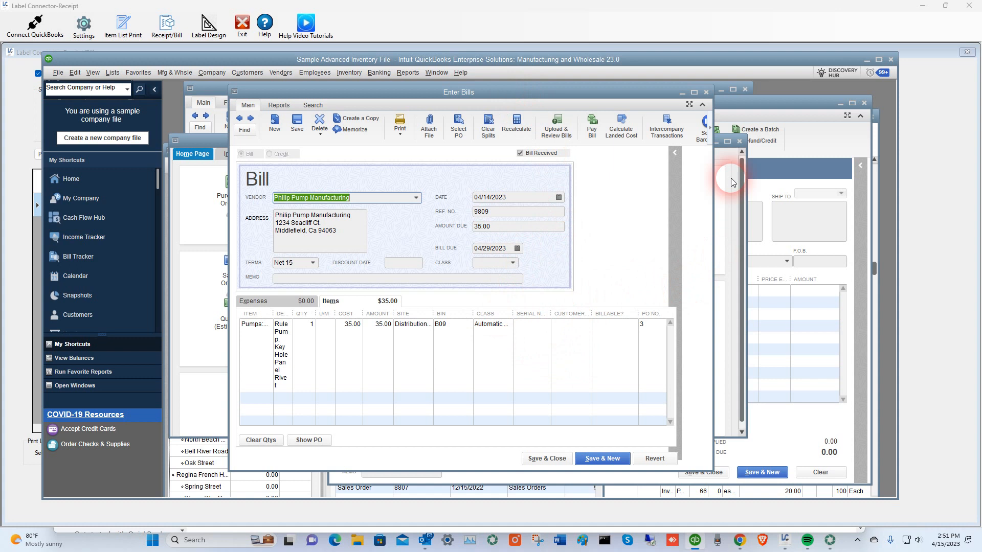
# Step: Go back through the earlier bills and item receipts to the Lipps Pool Supplies receipt dated 04/07/2023
pyautogui.click(240, 119)
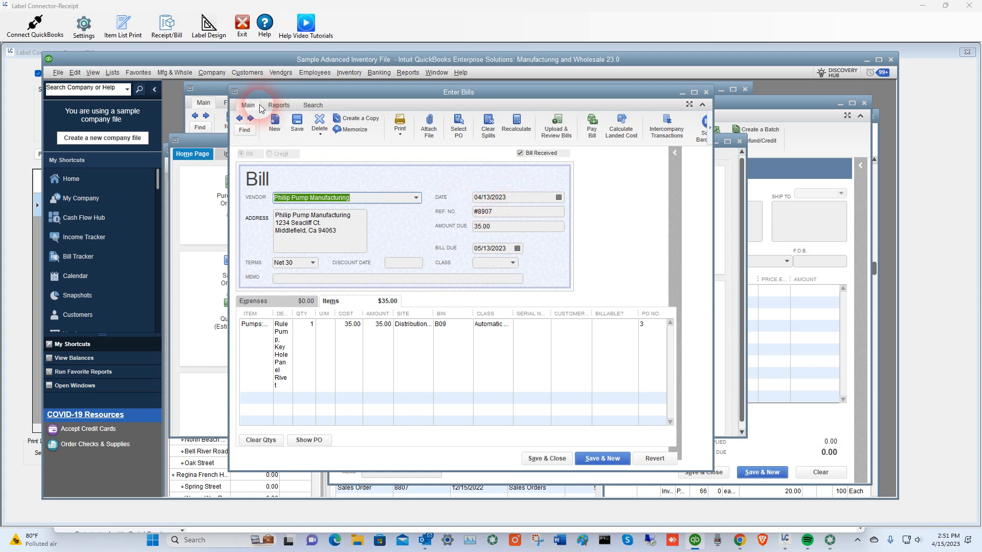
pyautogui.click(239, 119)
pyautogui.click(240, 119)
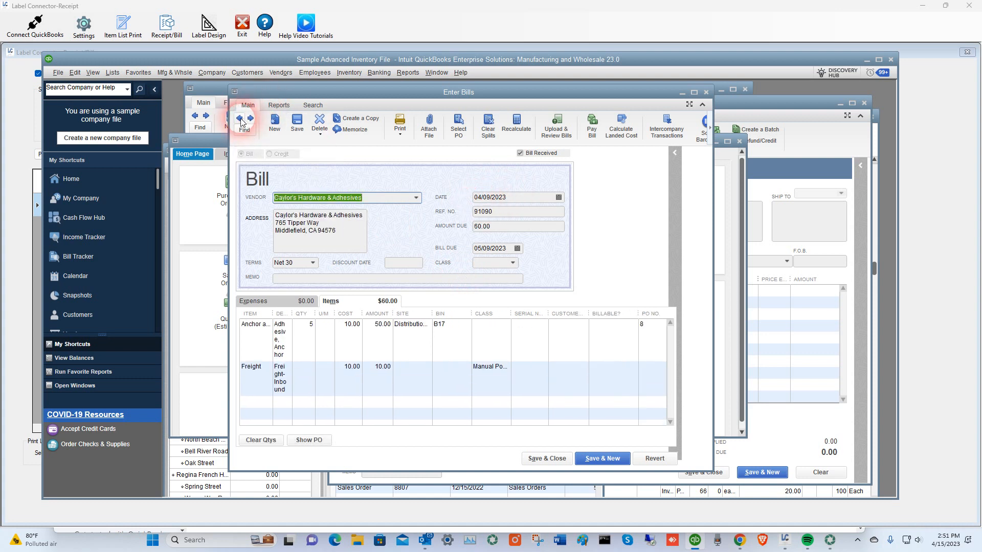
pyautogui.click(239, 119)
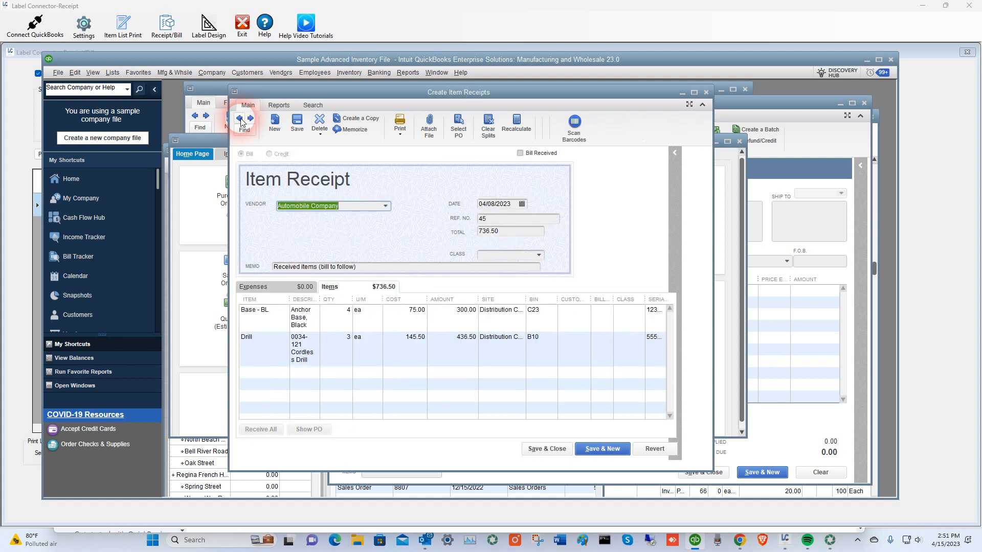
pyautogui.click(240, 119)
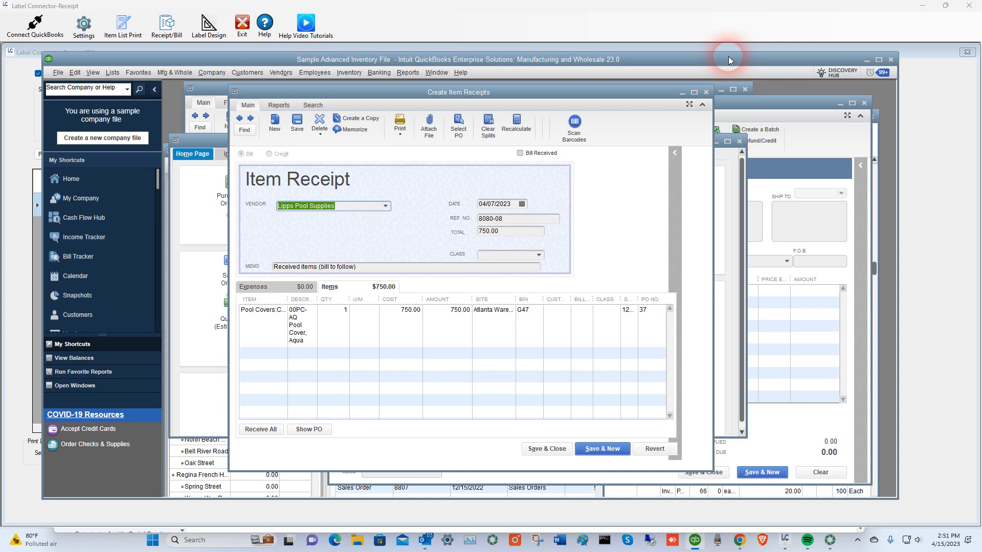
# Step: Switch to Label Connector, reopen its Receipt/Bill window and sync the last 5 days of receipts
pyautogui.moveTo(728, 57); pyautogui.dragTo(0, 97)
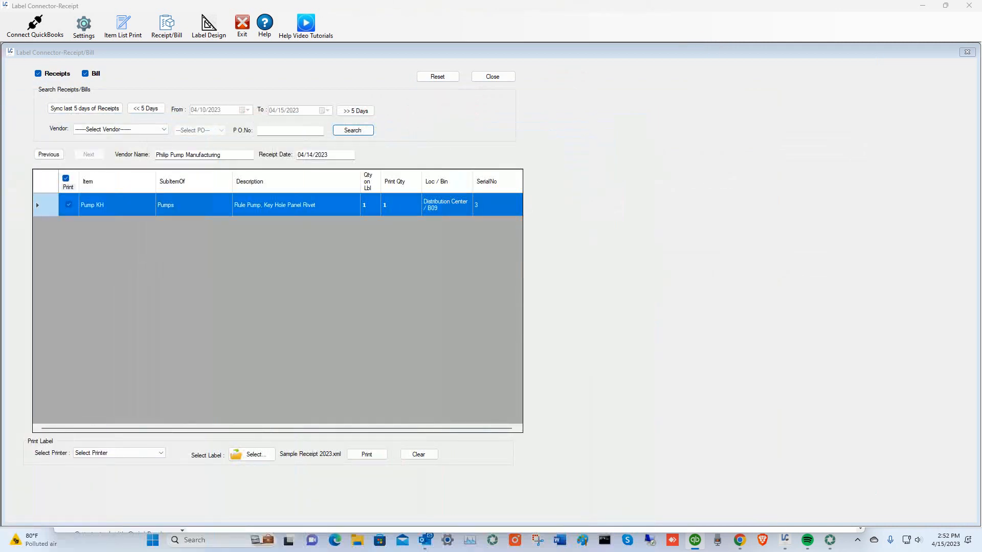
pyautogui.click(969, 54)
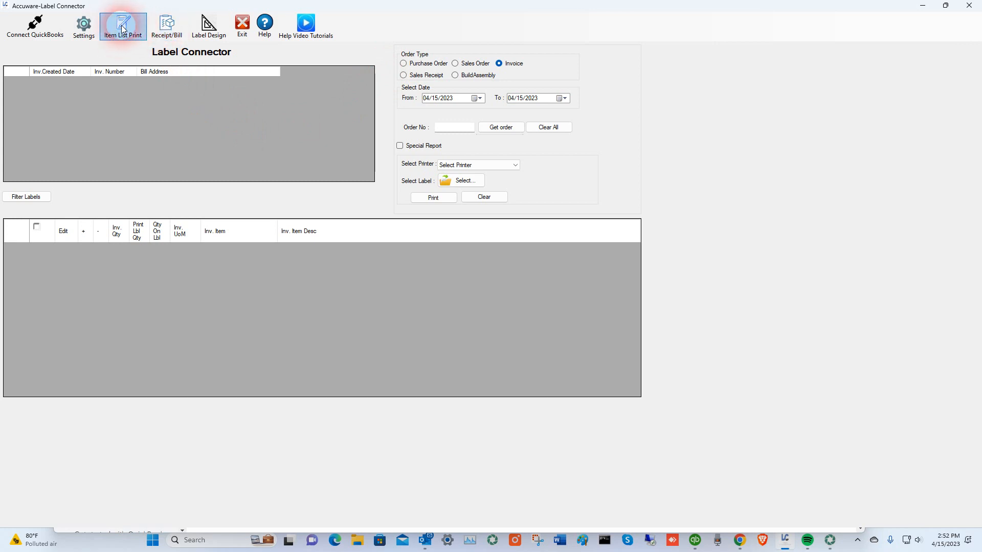
pyautogui.click(165, 25)
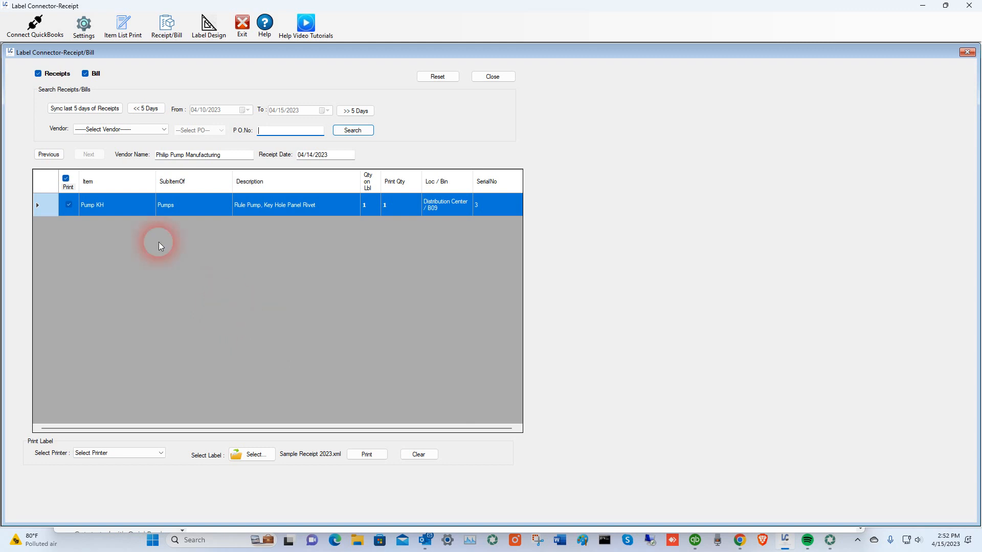
pyautogui.click(97, 108)
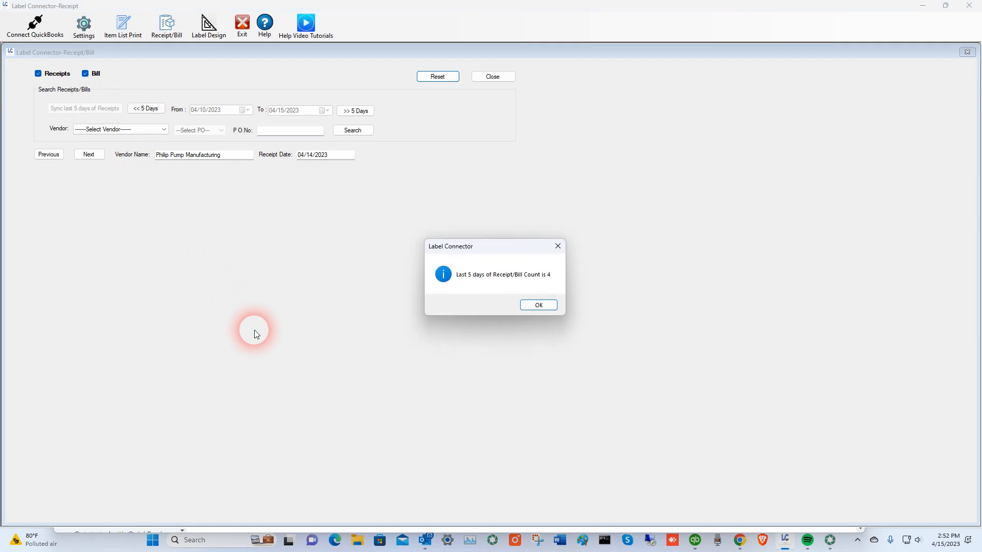
pyautogui.click(538, 305)
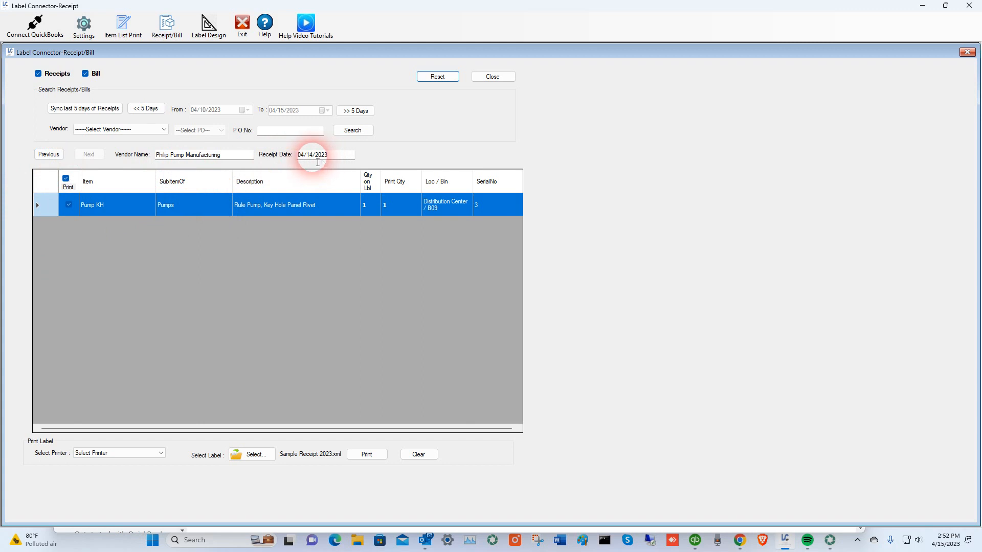
# Step: Browse back through the synced receipts and bills to the first record, then return to the last one
pyautogui.click(47, 157)
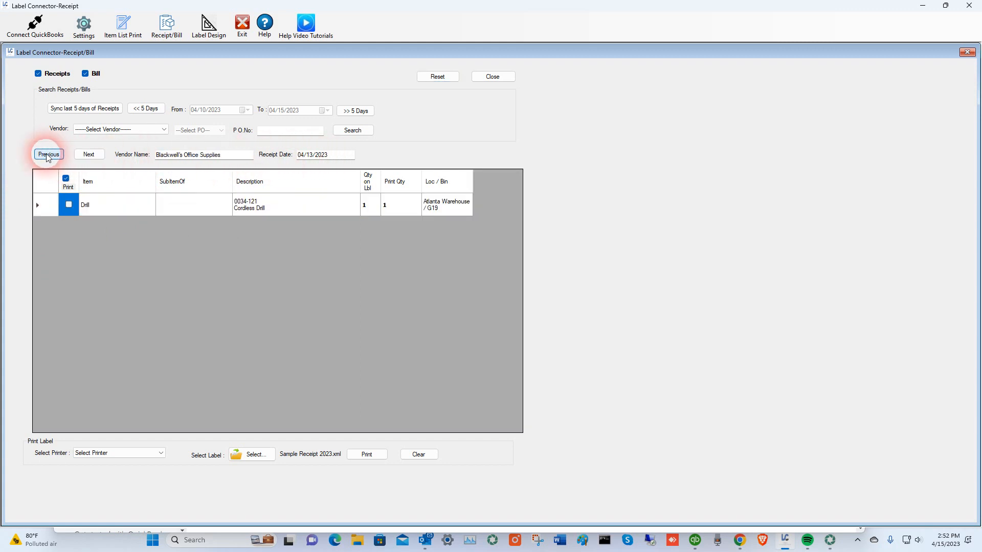
pyautogui.click(47, 155)
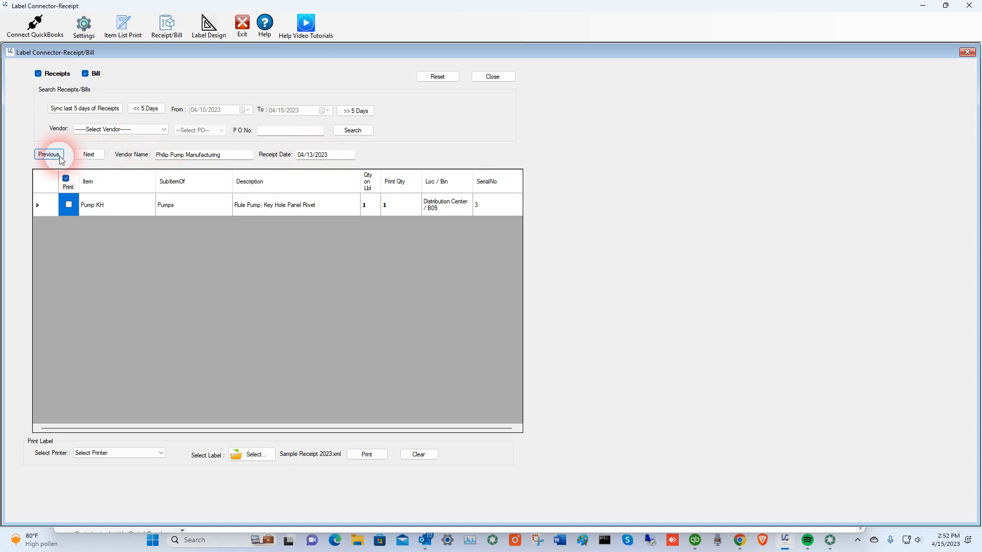
pyautogui.click(57, 156)
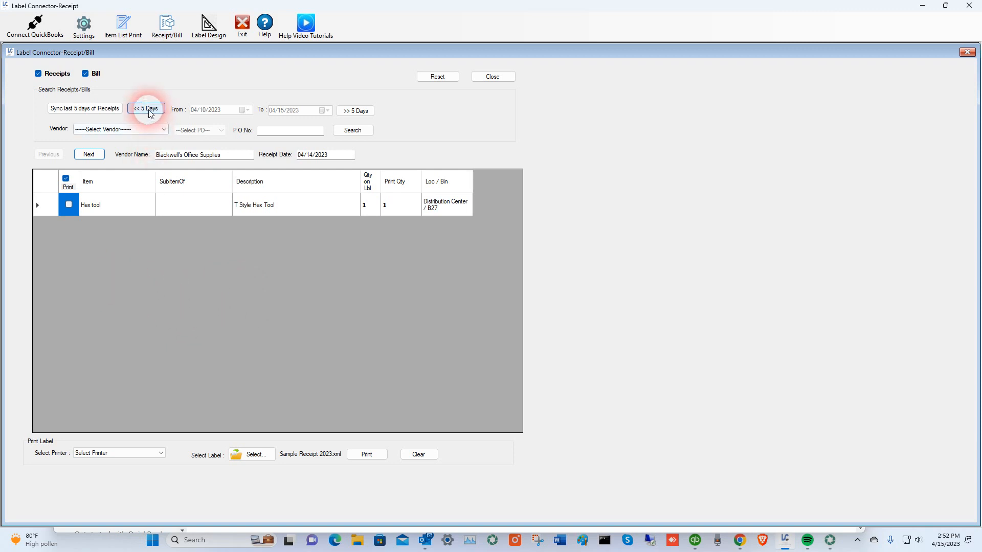
pyautogui.click(89, 156)
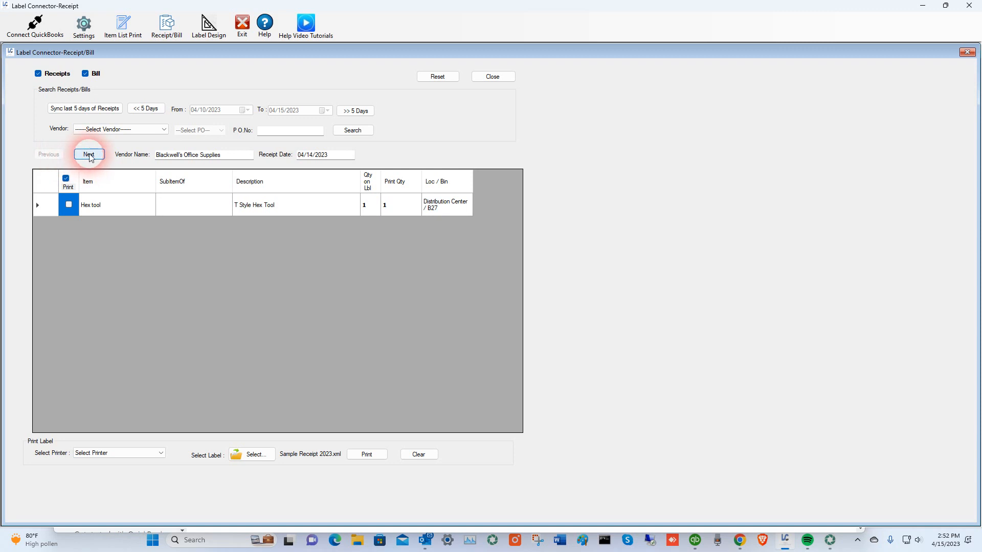
pyautogui.click(89, 155)
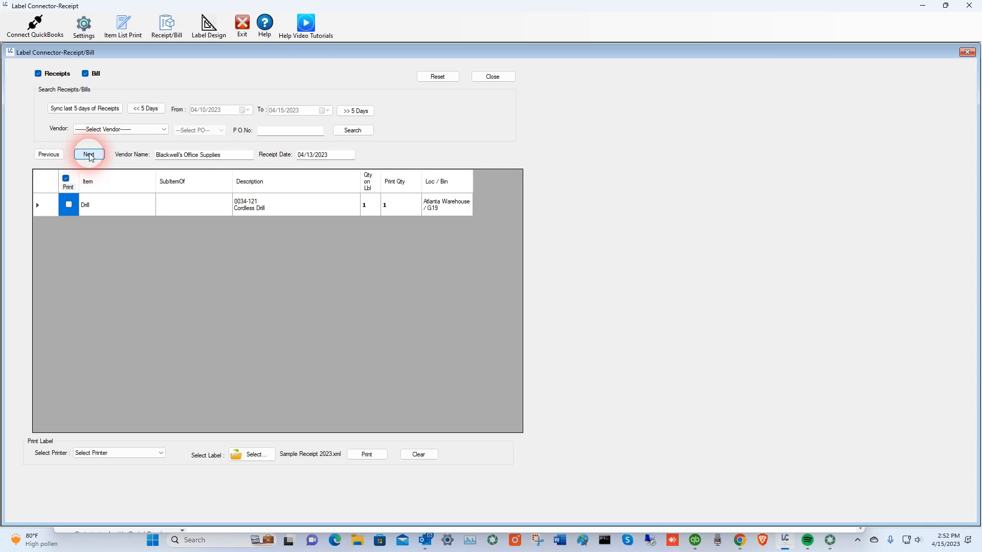
pyautogui.click(88, 156)
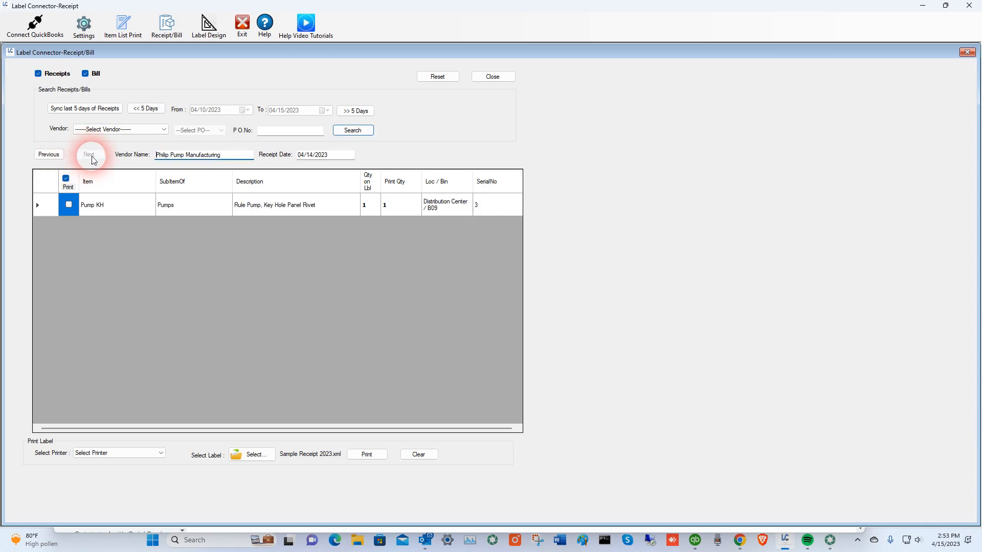
# Step: Extend the synced date range back by 5 days and go back to the Lipps Pool Supplies receipt dated 04/07/2023
pyautogui.click(153, 112)
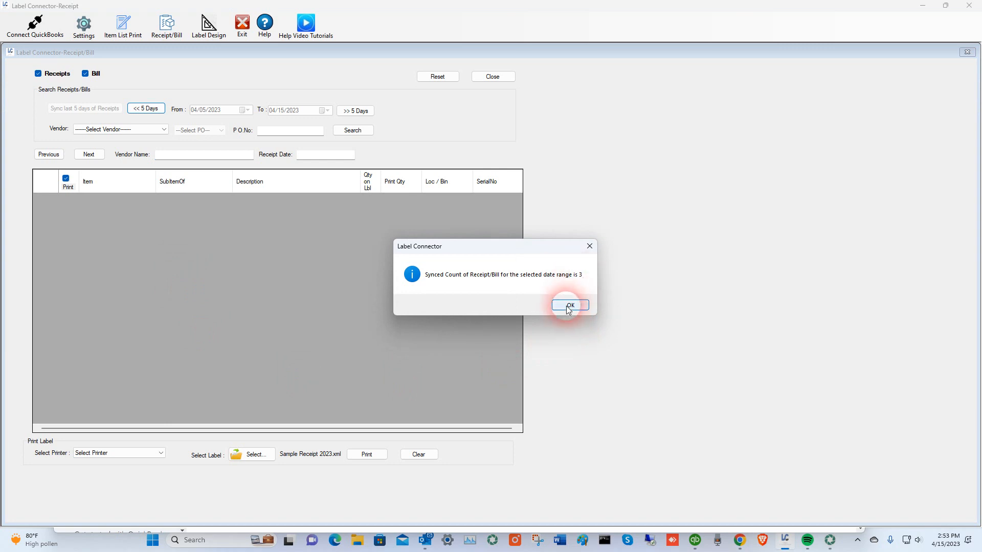
pyautogui.click(568, 307)
pyautogui.click(55, 156)
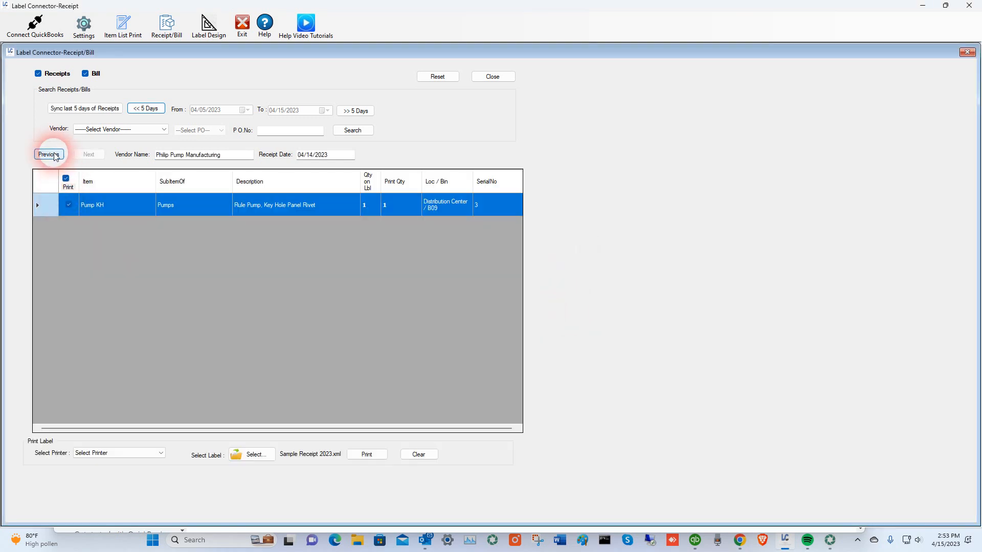
pyautogui.click(49, 154)
pyautogui.click(49, 155)
pyautogui.click(55, 155)
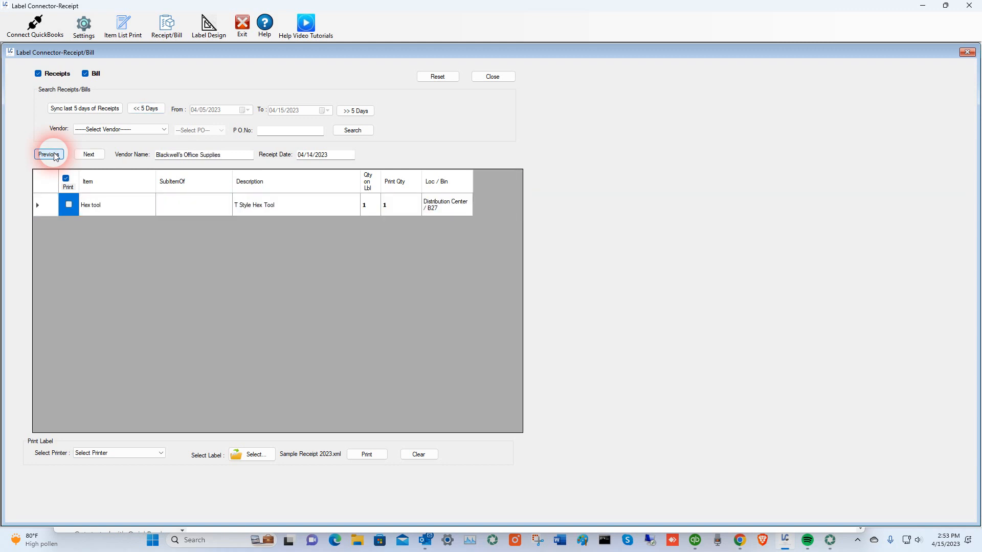
pyautogui.click(55, 155)
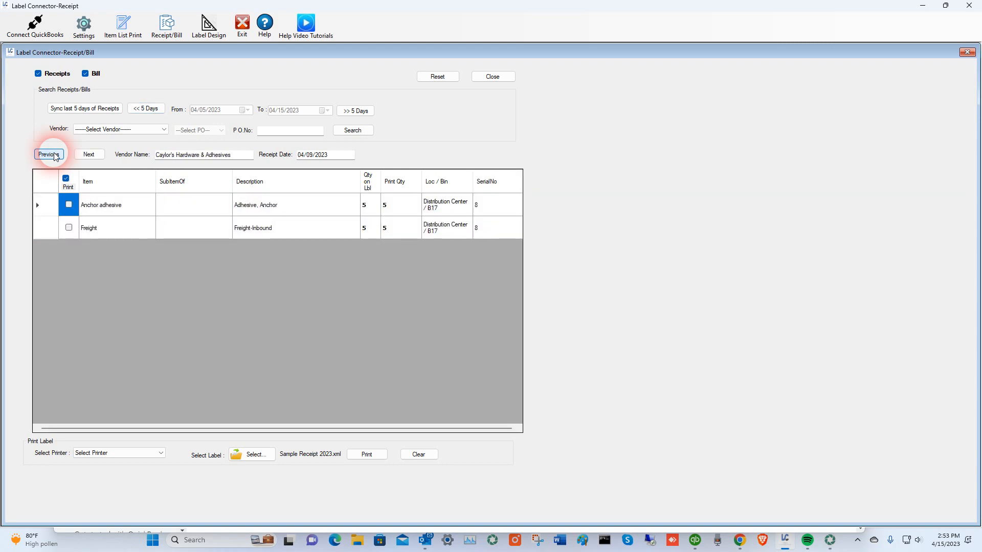
pyautogui.click(55, 154)
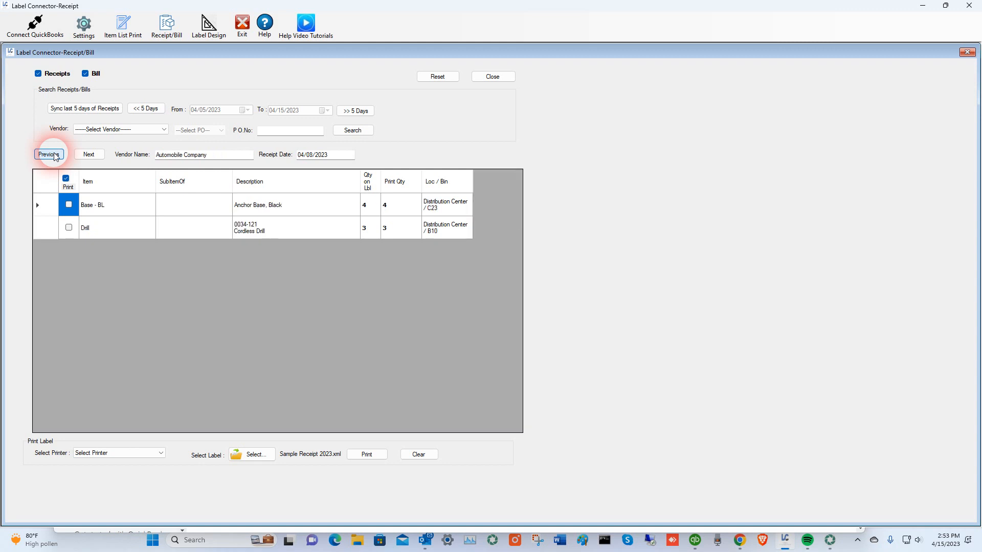
pyautogui.click(55, 155)
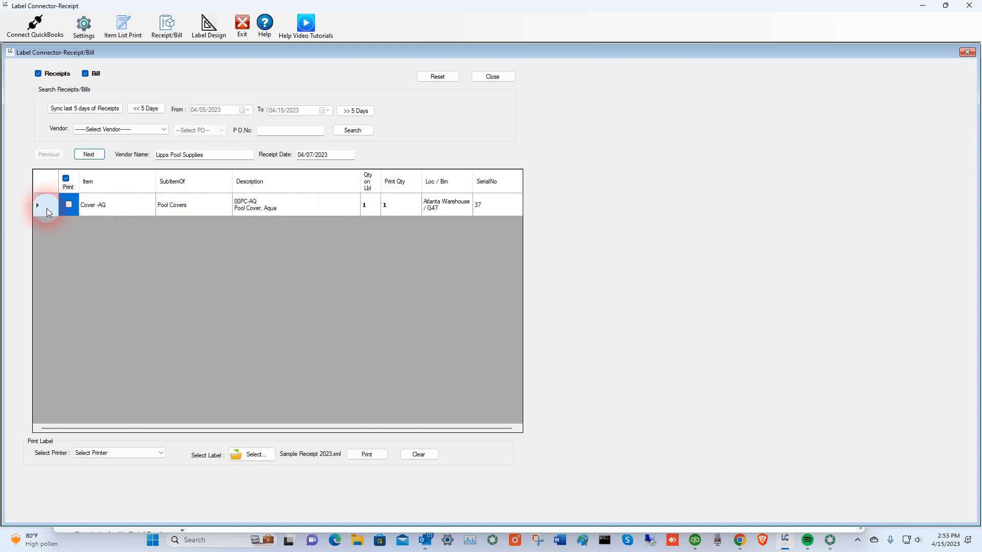
# Step: Mark the Cover -AQ item for printing and choose Microsoft Print to PDF as the printer
pyautogui.click(67, 205)
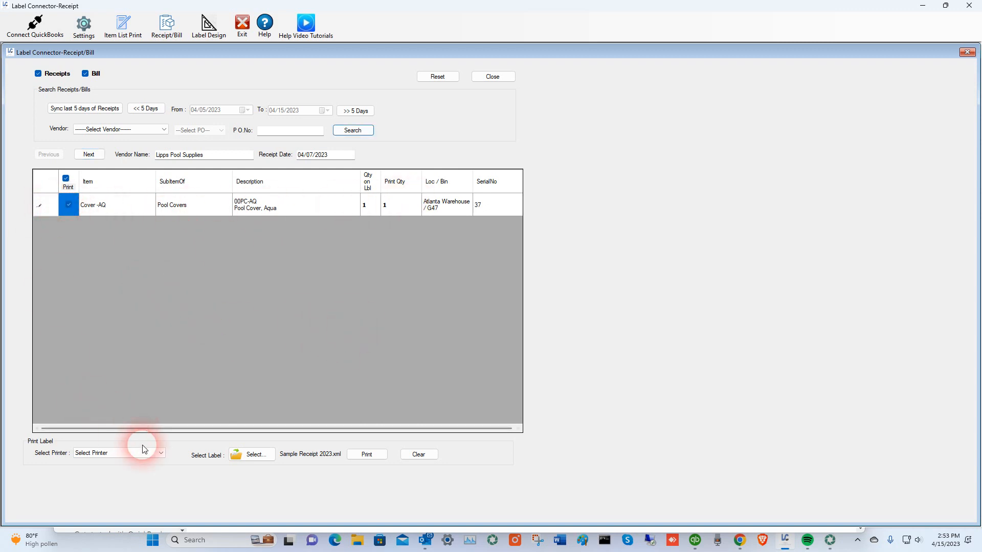
pyautogui.click(161, 453)
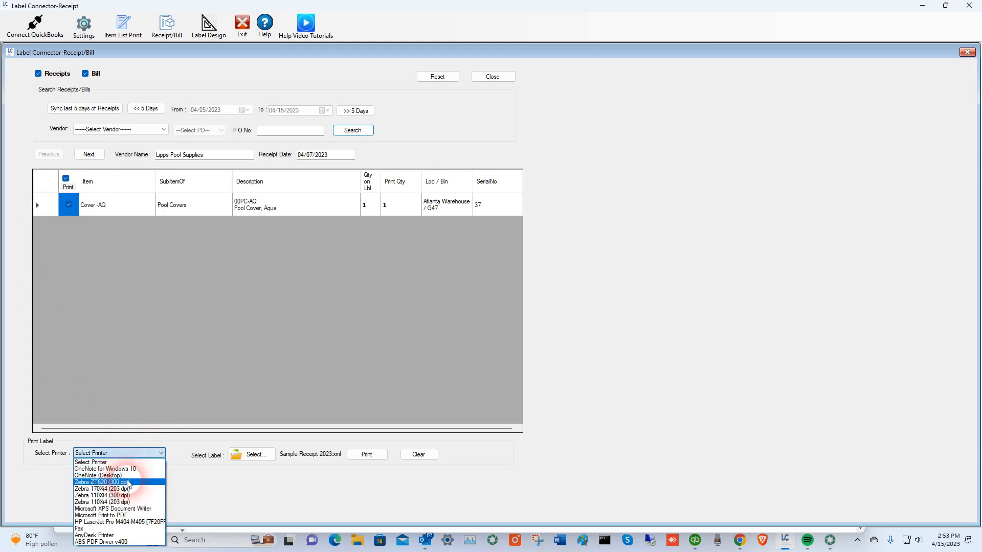
pyautogui.click(121, 517)
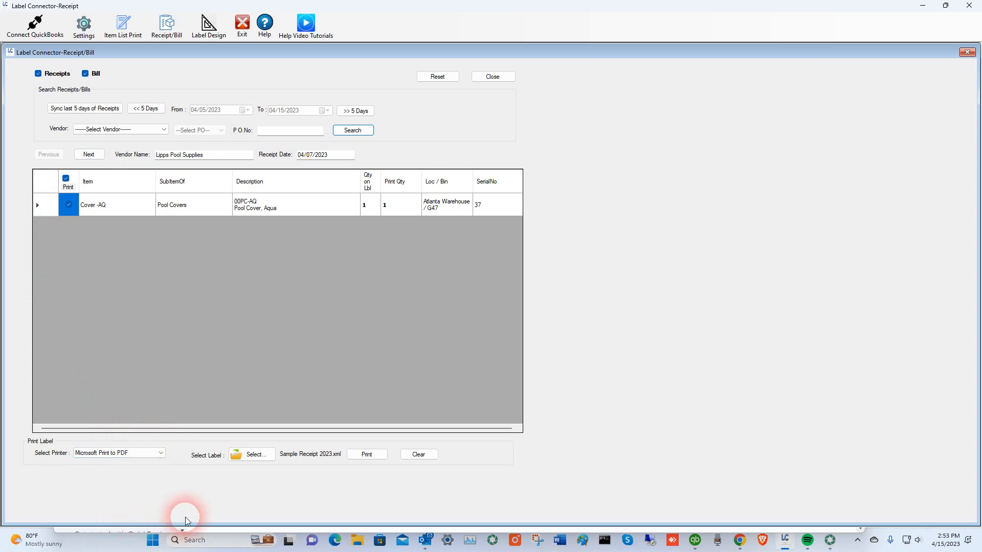
# Step: Load the label template Sample Receipt 2023.xml from the Label Connector Templates folder
pyautogui.click(258, 456)
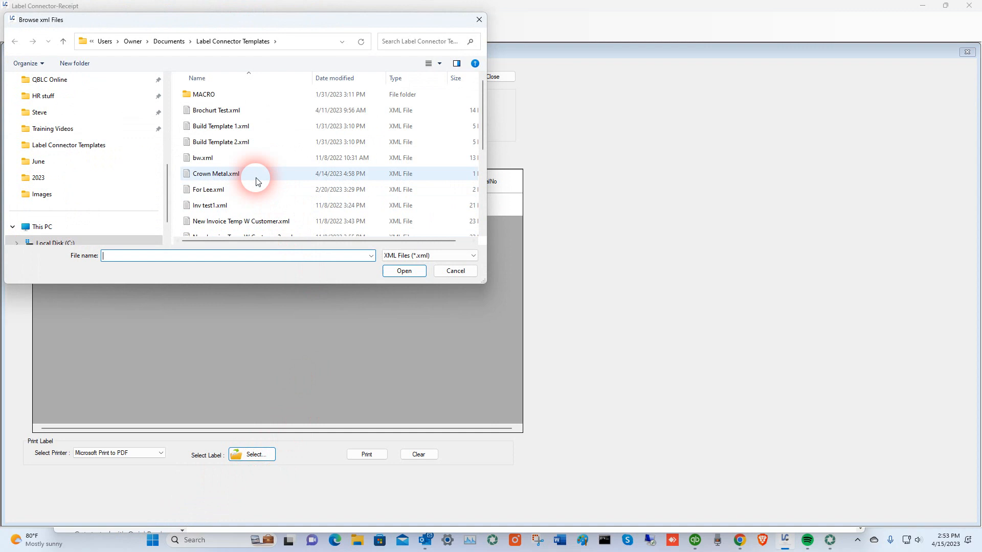
pyautogui.scroll(-3, 271, 174)
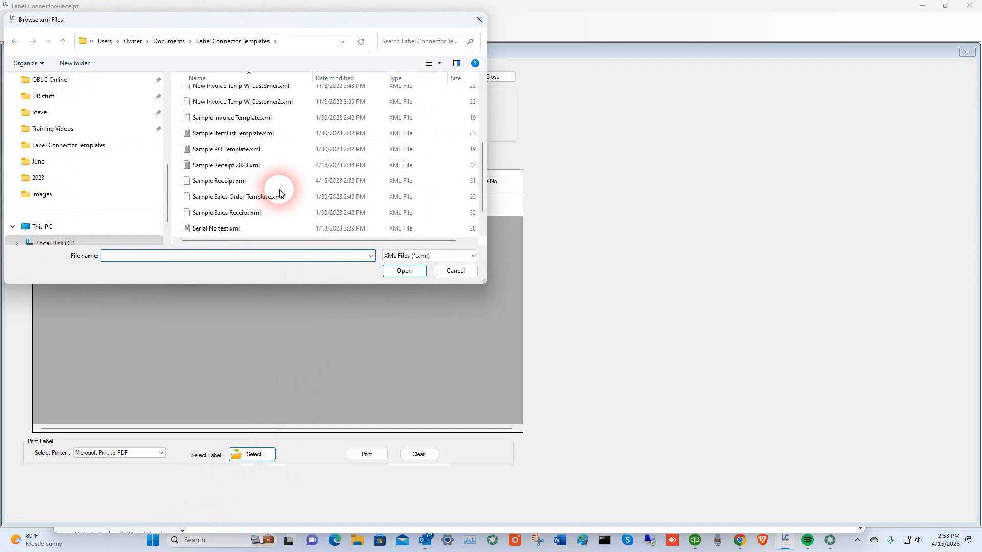
pyautogui.click(215, 165)
pyautogui.click(394, 271)
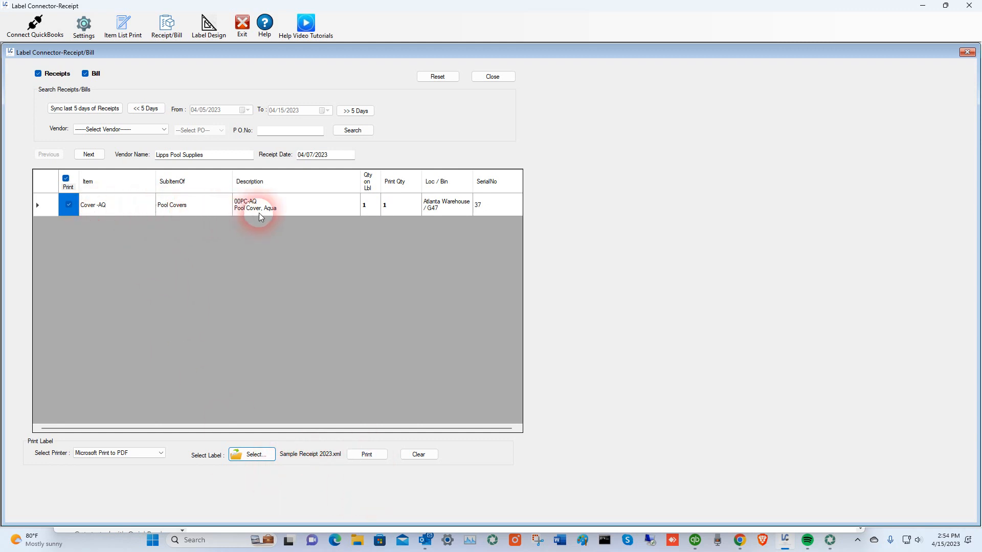
# Step: Print the Cover -AQ label and save the output as test11.pdf in the Label Connector Templates folder
pyautogui.click(379, 458)
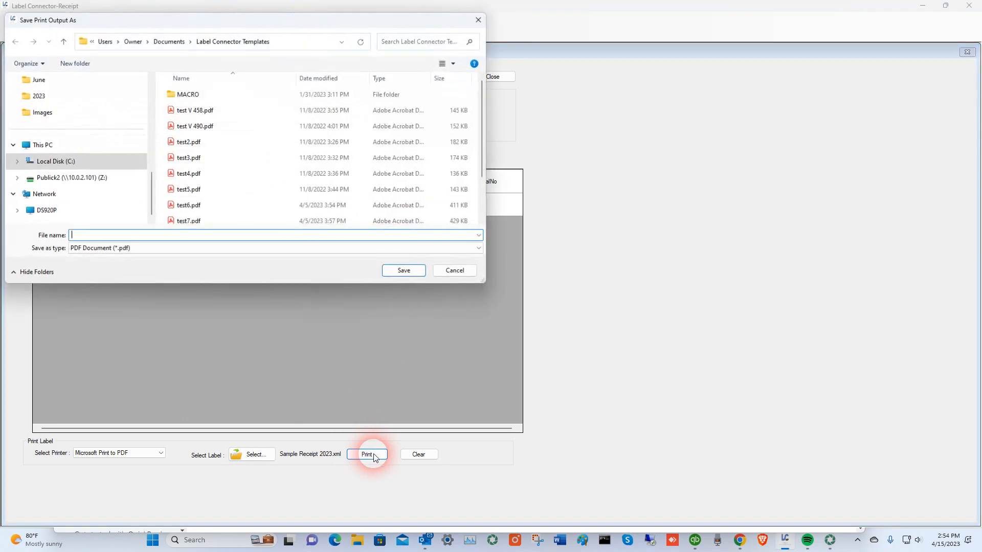
pyautogui.click(186, 218)
pyautogui.doubleClick(90, 236)
pyautogui.click(90, 240)
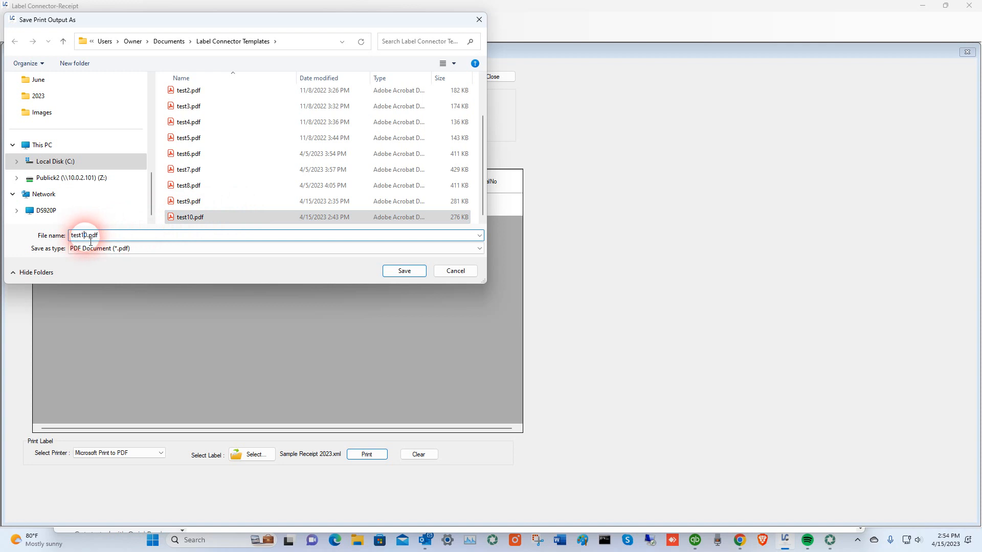
pyautogui.press('BackSpace')
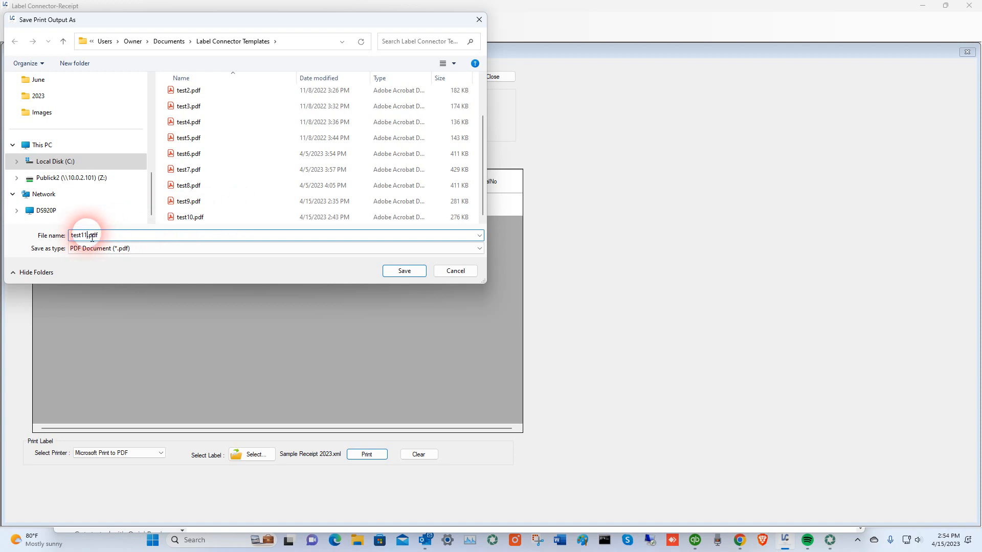
pyautogui.click(404, 271)
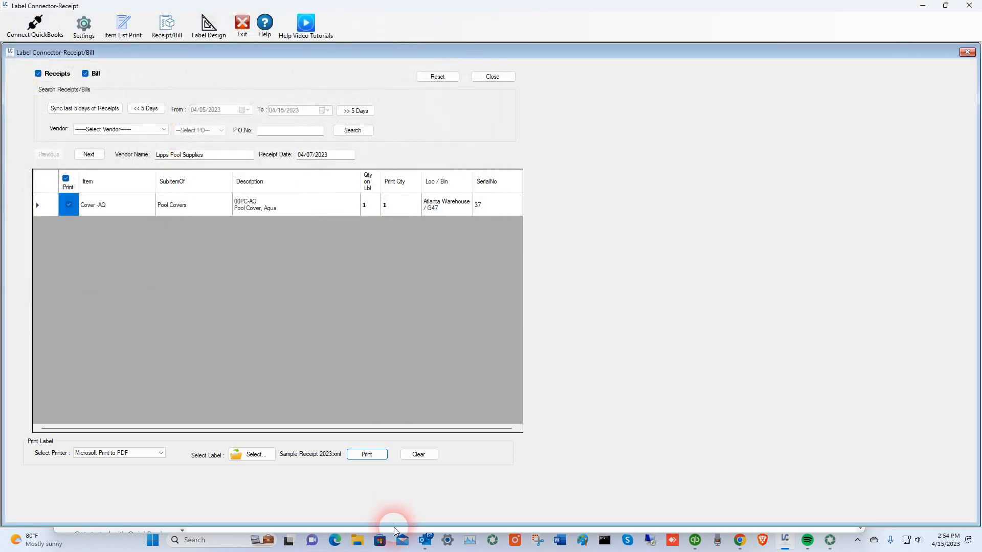
# Step: Open test11.pdf from the recent files in File Explorer, review the printed label, and return to Label Connector
pyautogui.click(360, 542)
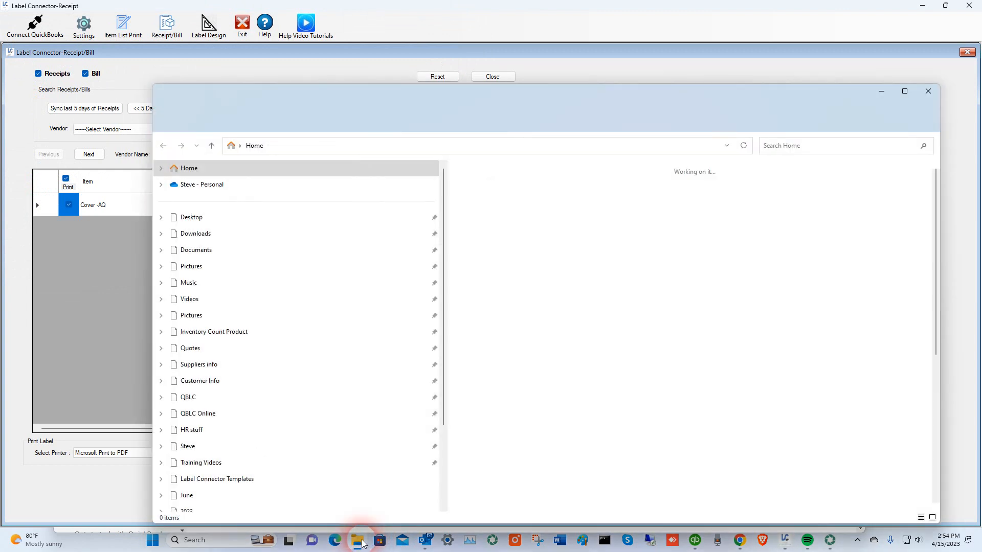
pyautogui.click(486, 411)
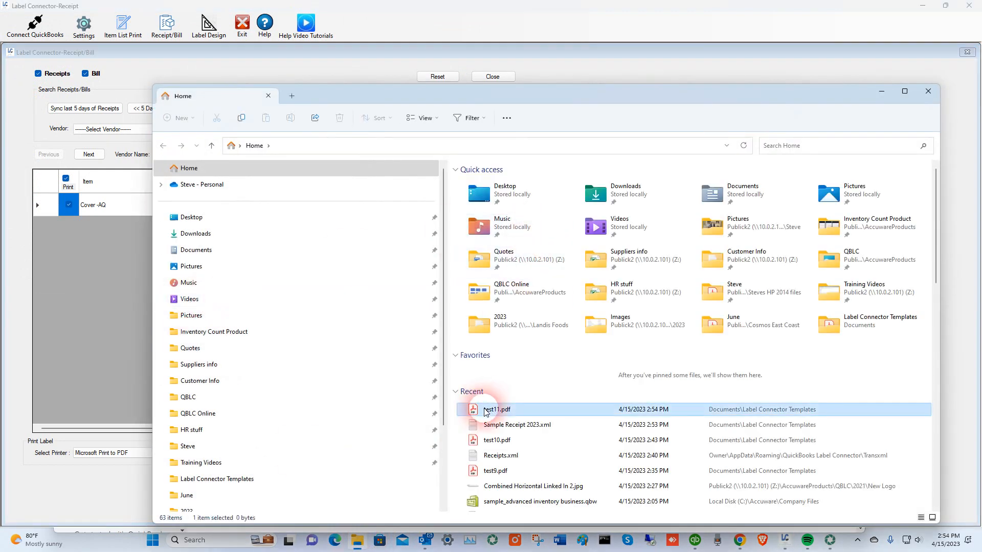
pyautogui.doubleClick(486, 411)
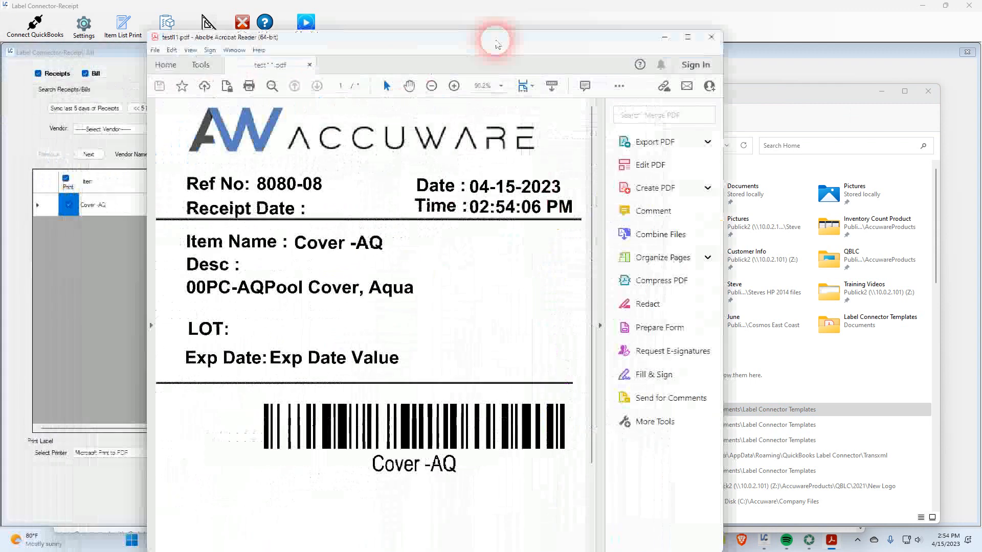
pyautogui.moveTo(500, 39); pyautogui.dragTo(520, 54)
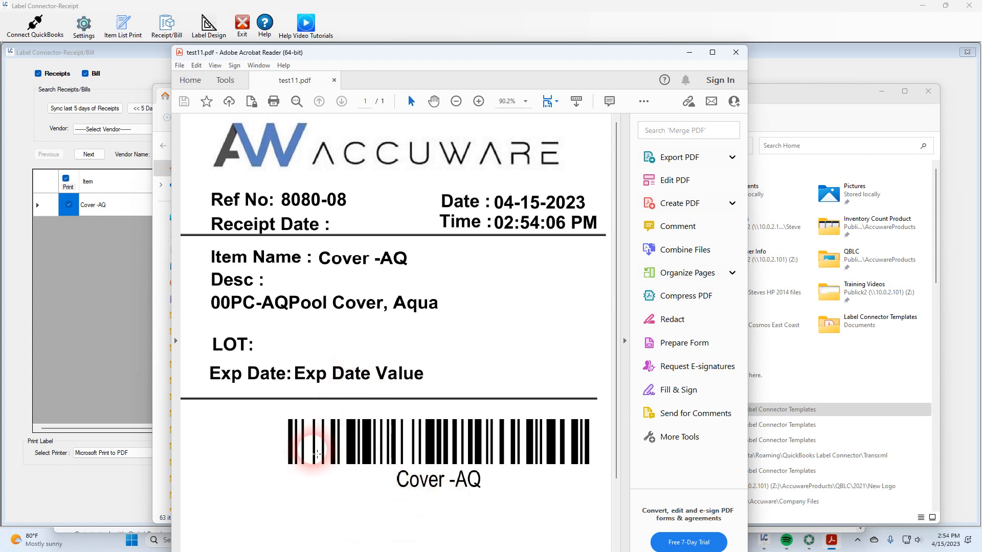
pyautogui.click(689, 53)
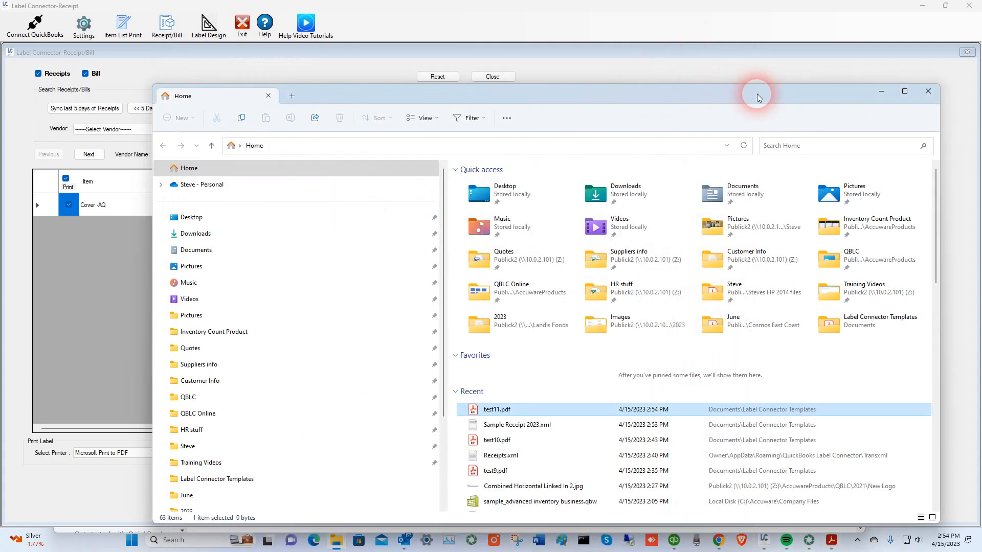
pyautogui.moveTo(757, 94); pyautogui.dragTo(0, 194)
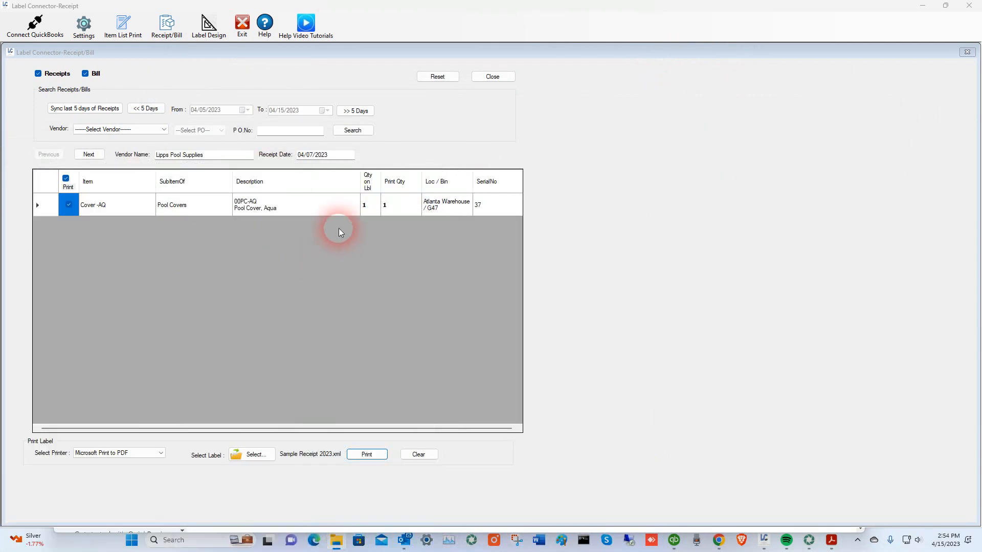